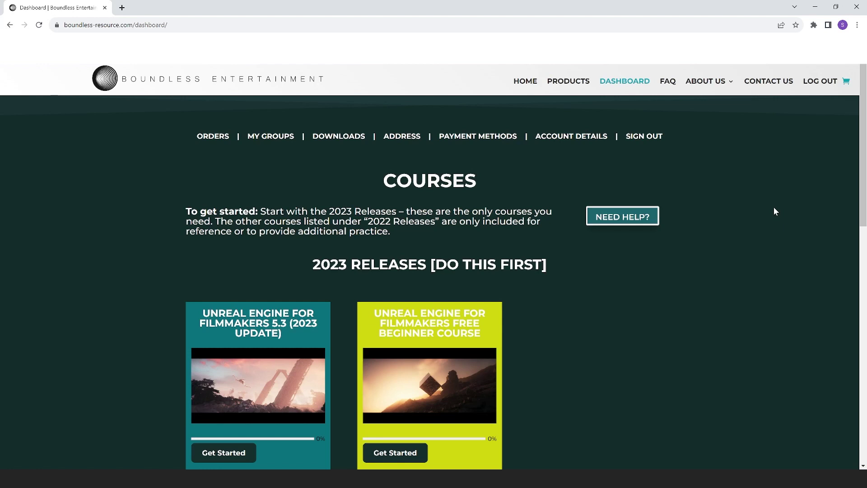
Open the account's downloads page and download LightForge (5.3.1 & 5.3.2)
scroll(612, 276, "down", 1)
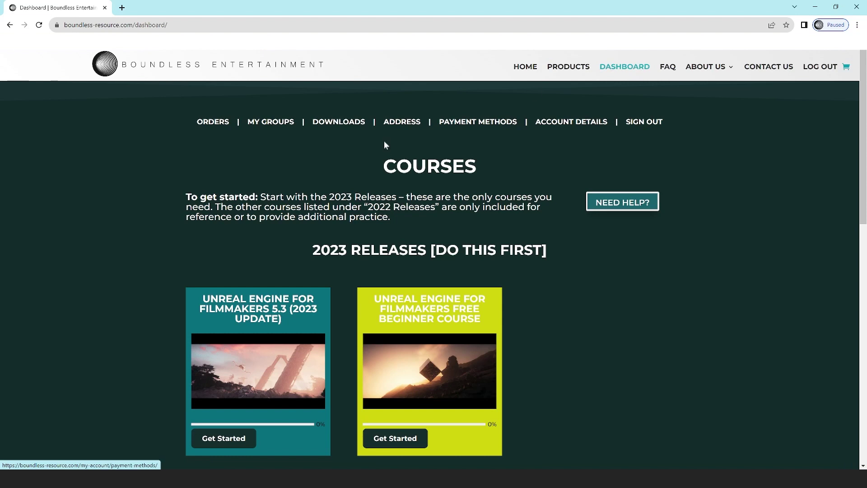
left_click(337, 123)
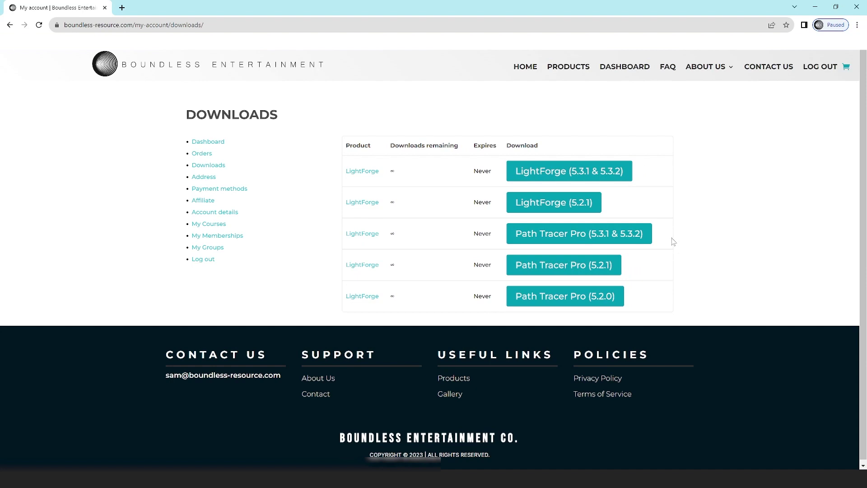
left_click(565, 175)
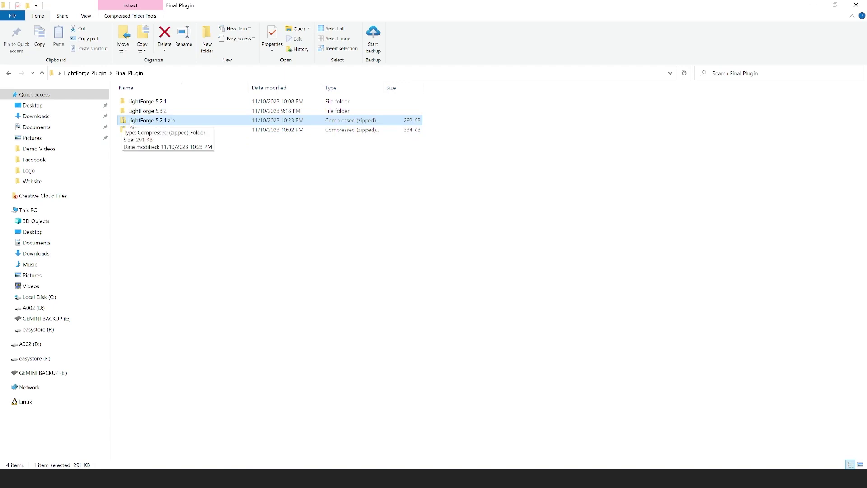
left_click(185, 145)
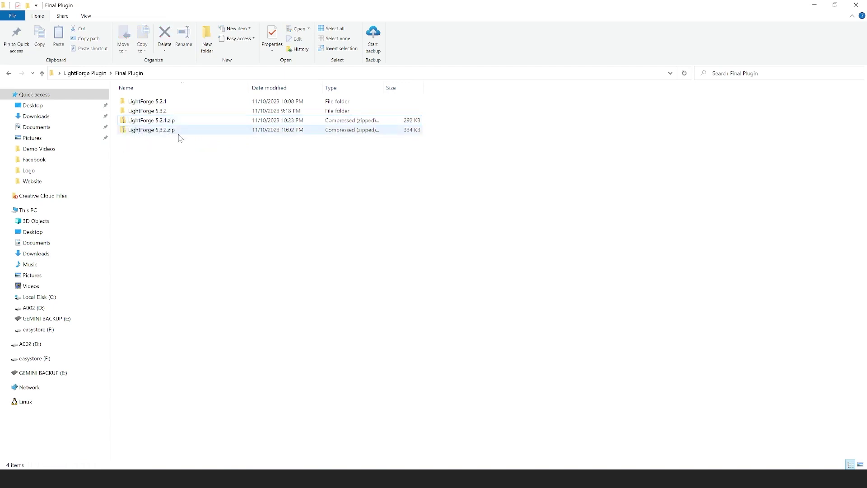
left_click(169, 133)
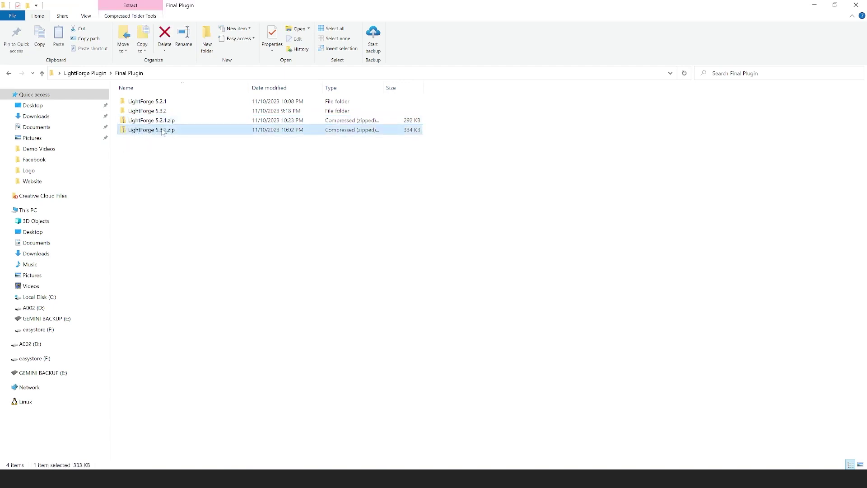
right_click(162, 131)
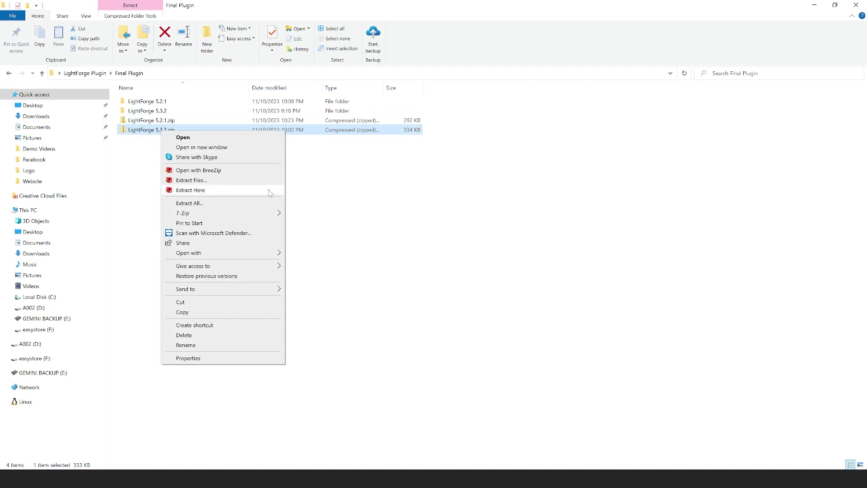
mouse_move(228, 216)
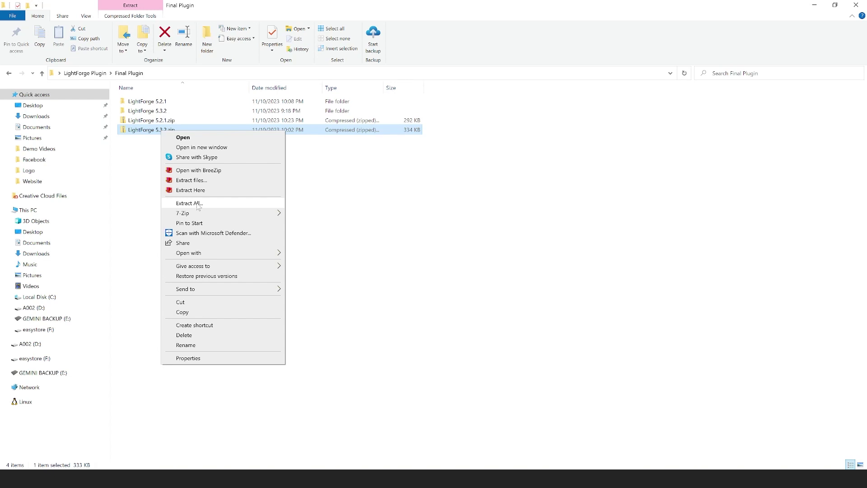
left_click(335, 207)
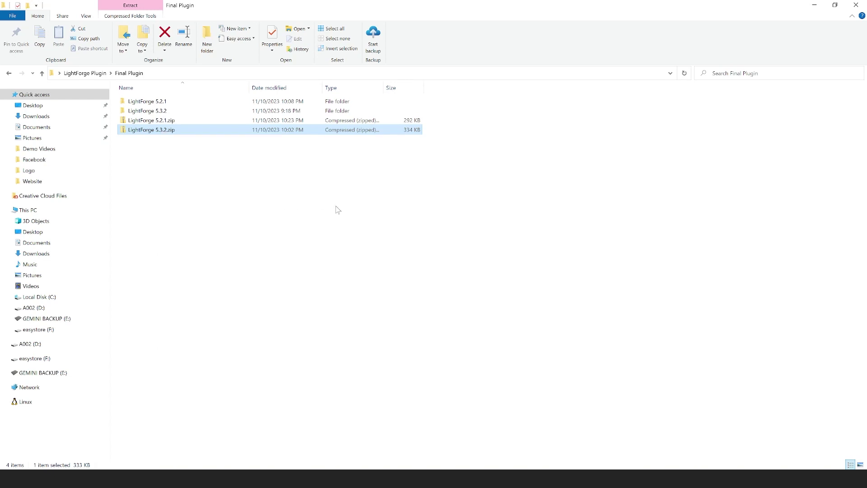
Open the LightForge 5.3.2 folder, read Installation Instructions.txt with its installation video link, and close the file
double_click(168, 111)
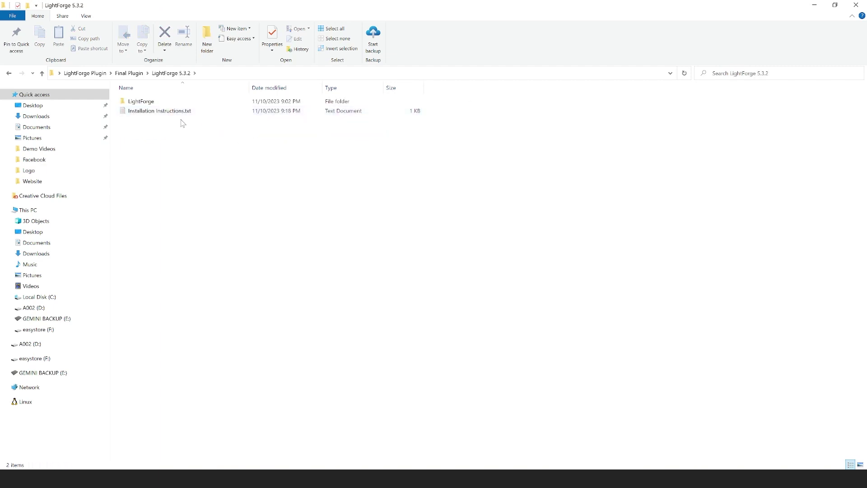
left_click(152, 111)
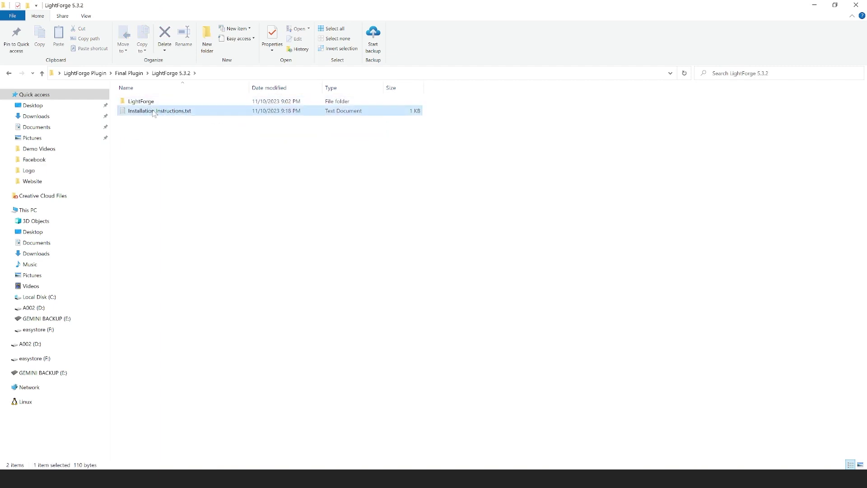
double_click(184, 111)
left_click_drag(501, 138, 338, 137)
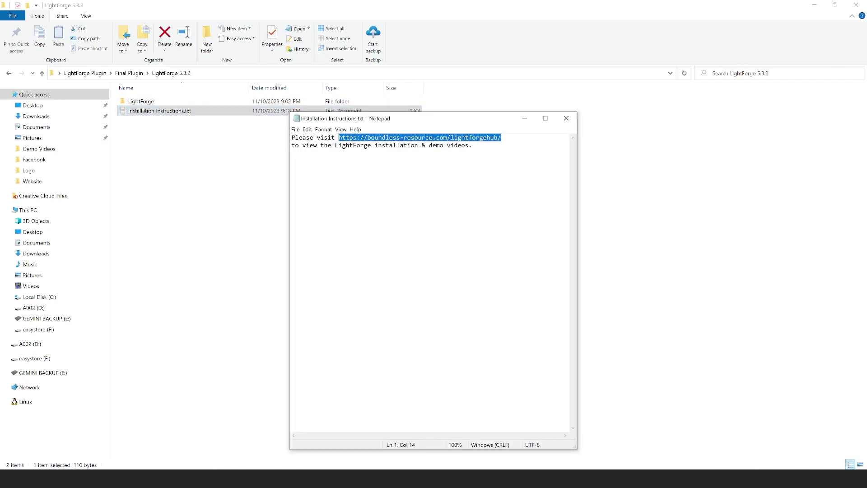
key("Right")
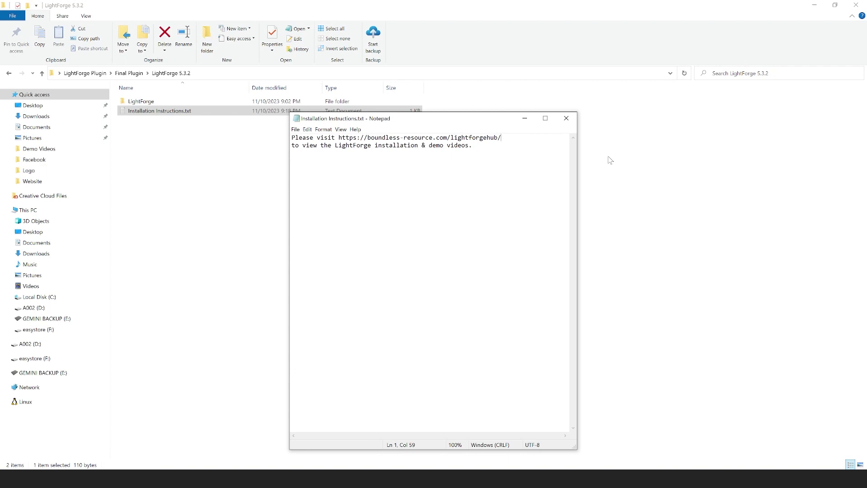
key("alt+F4")
Look inside the LightForge folder, return to LightForge 5.3.2, and copy the whole LightForge folder
double_click(141, 102)
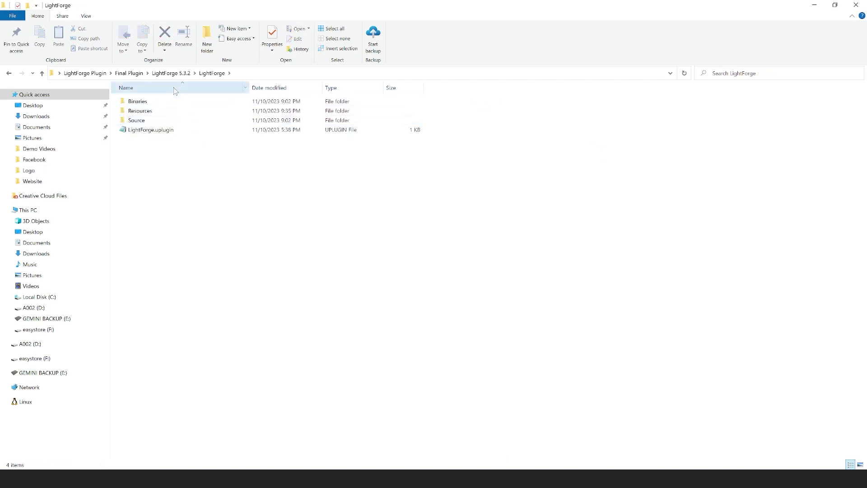
key("BackSpace")
left_click(174, 132)
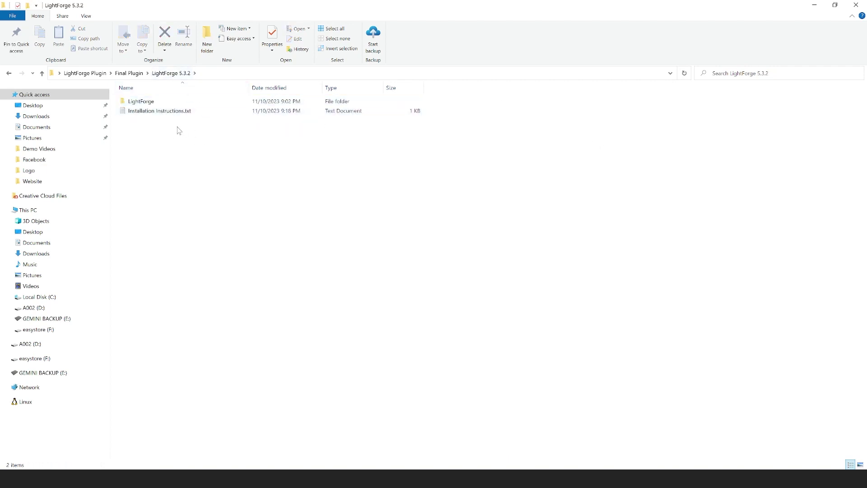
left_click(149, 104)
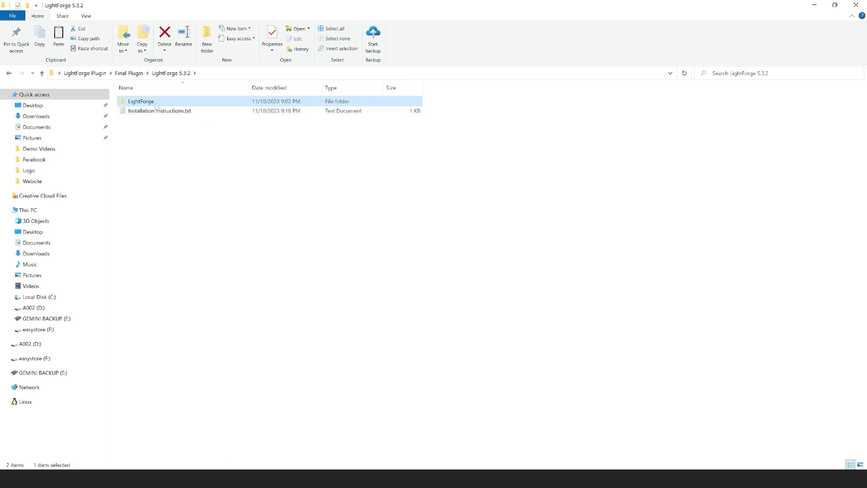
right_click(156, 104)
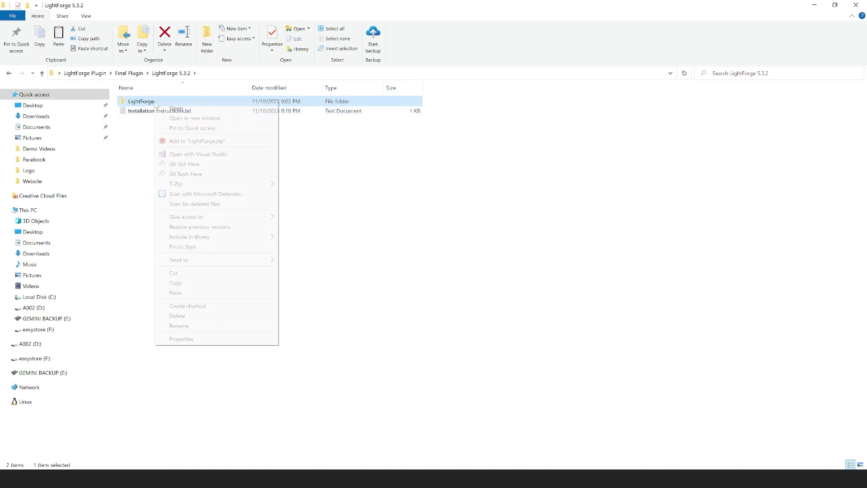
left_click(212, 283)
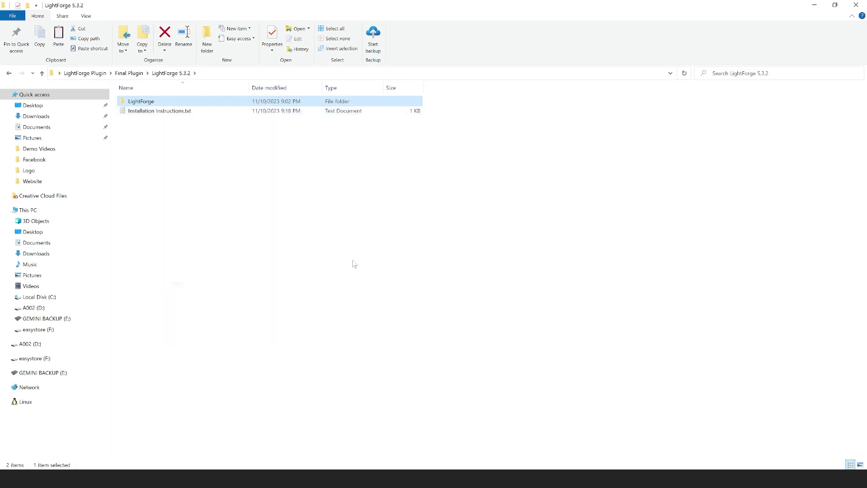
Go to the Unreal Engine 5.3 plugins folder at C:\Program Files\Epic Games\UE_5.3\Engine\Plugins
left_click(63, 212)
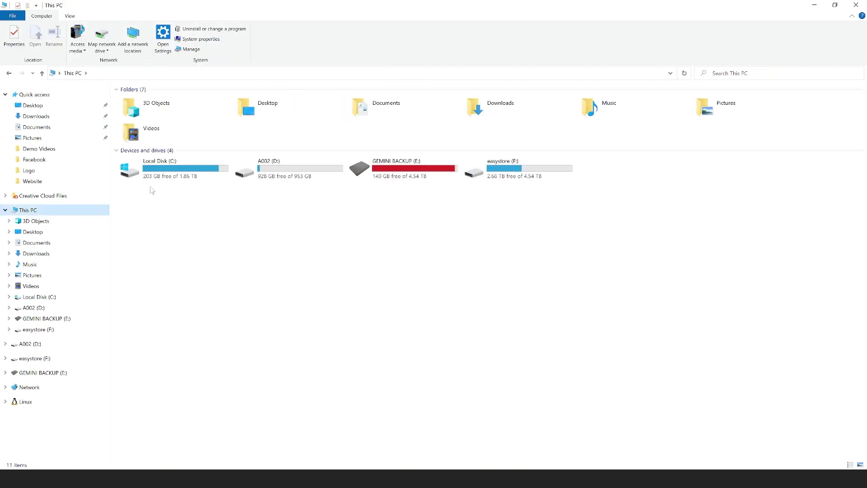
double_click(147, 185)
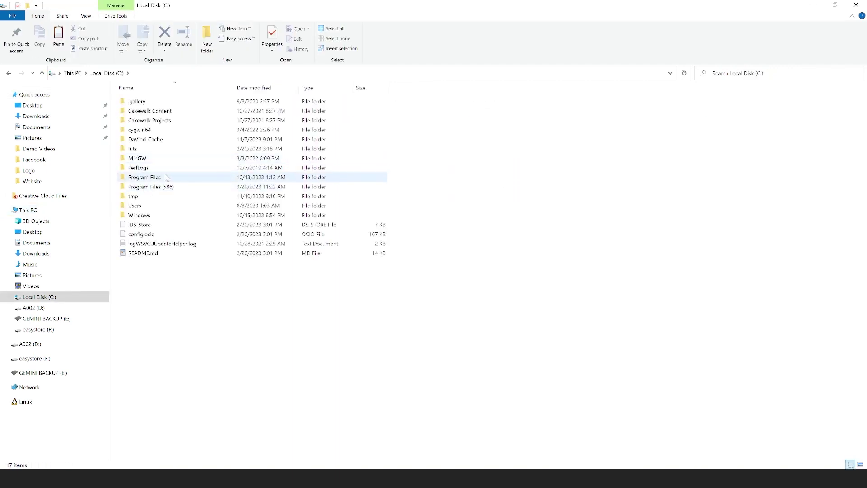
double_click(153, 180)
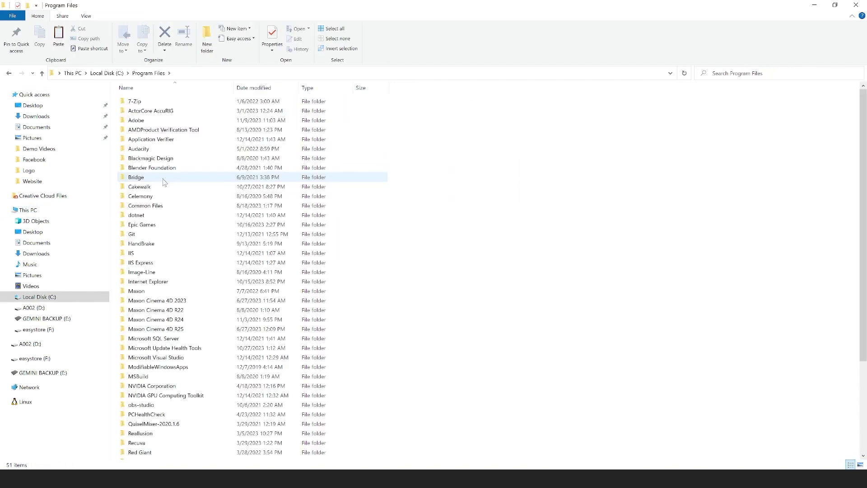
left_click(146, 228)
double_click(145, 228)
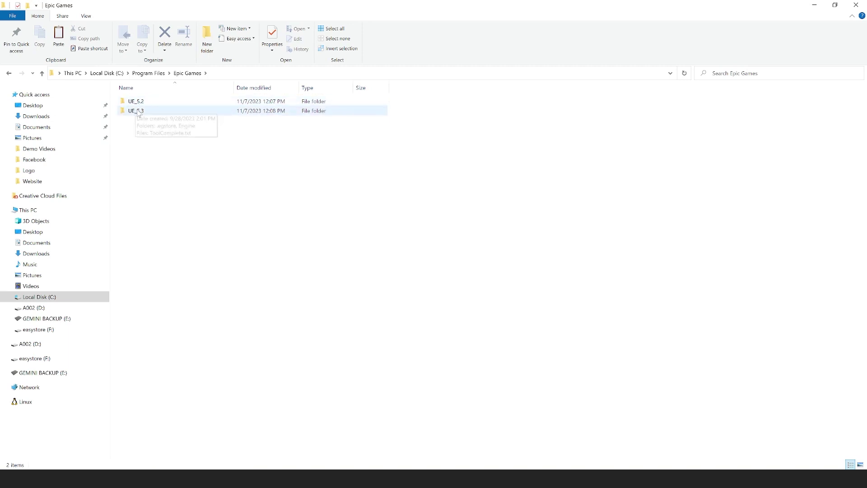
double_click(139, 112)
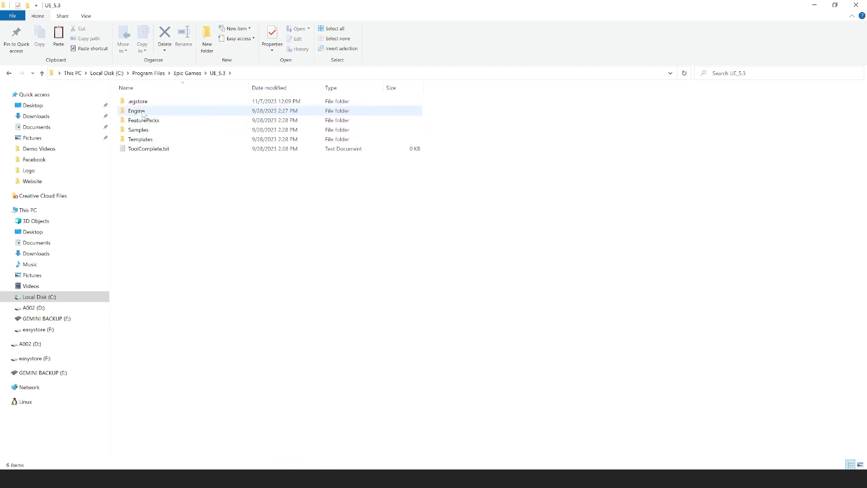
double_click(140, 112)
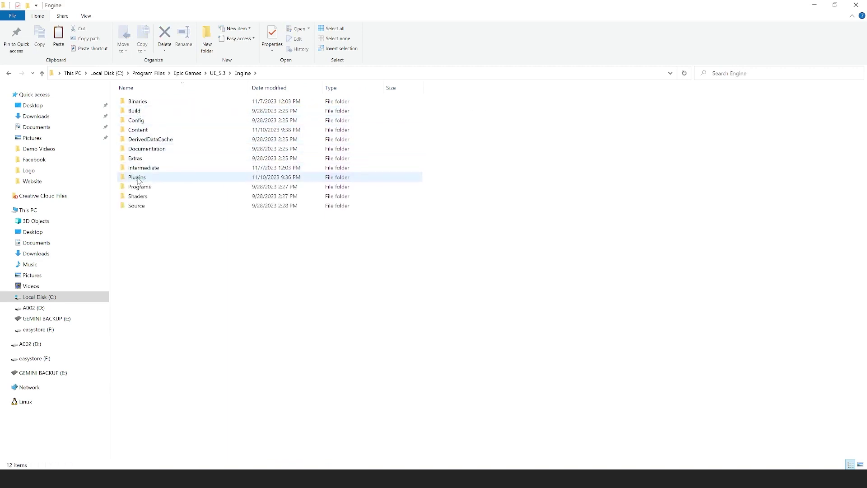
double_click(136, 177)
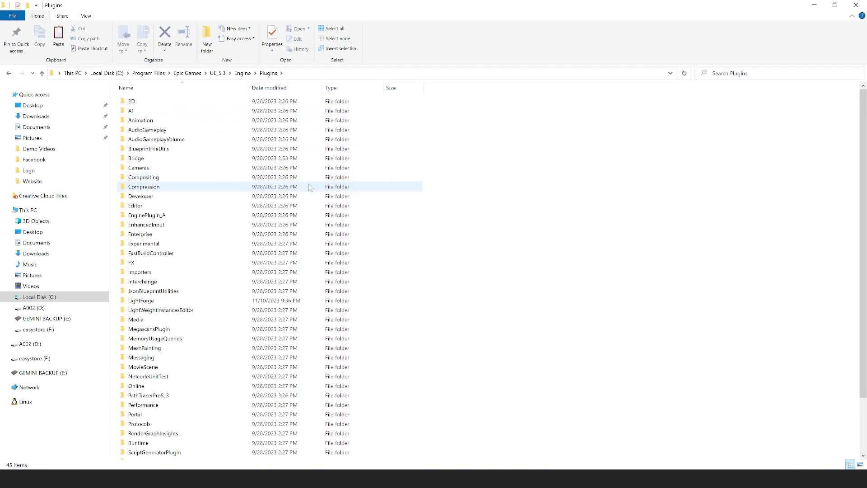
Paste the copied LightForge folder into the engine's Plugins folder, skipping files that have the same names
scroll(308, 186, "down", 2)
scroll(311, 189, "down", 1)
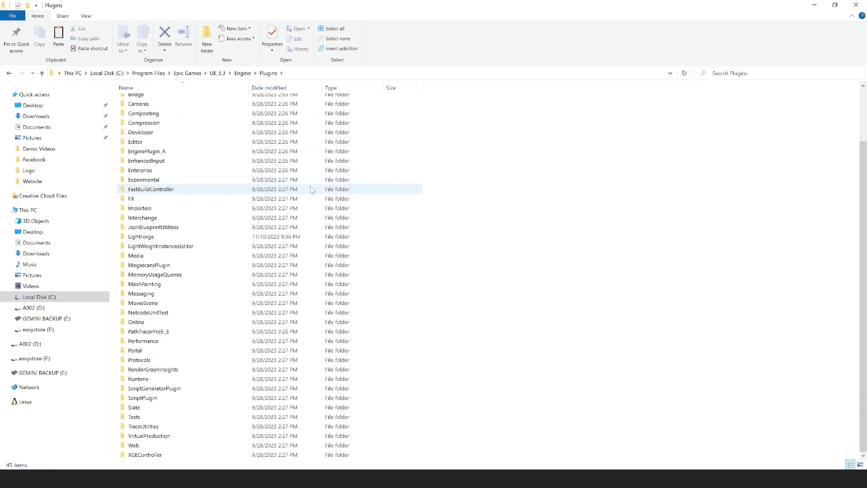
scroll(311, 189, "up", 2)
scroll(309, 188, "down", 2)
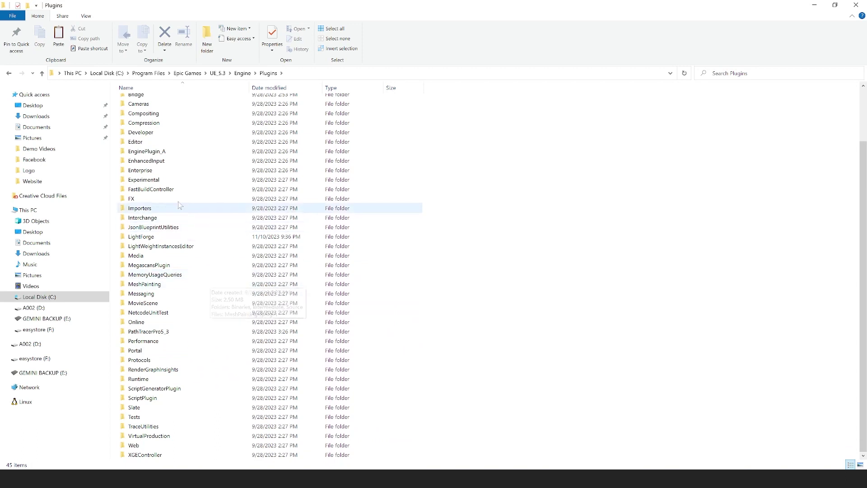
left_click(154, 237)
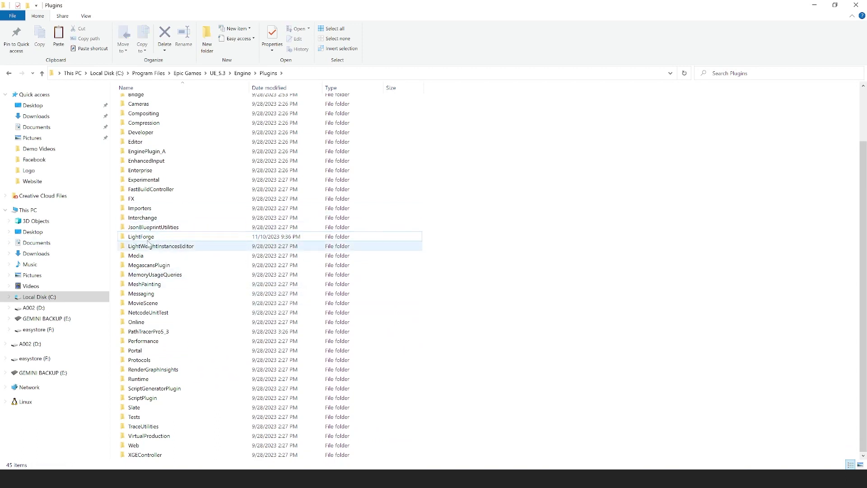
right_click(447, 227)
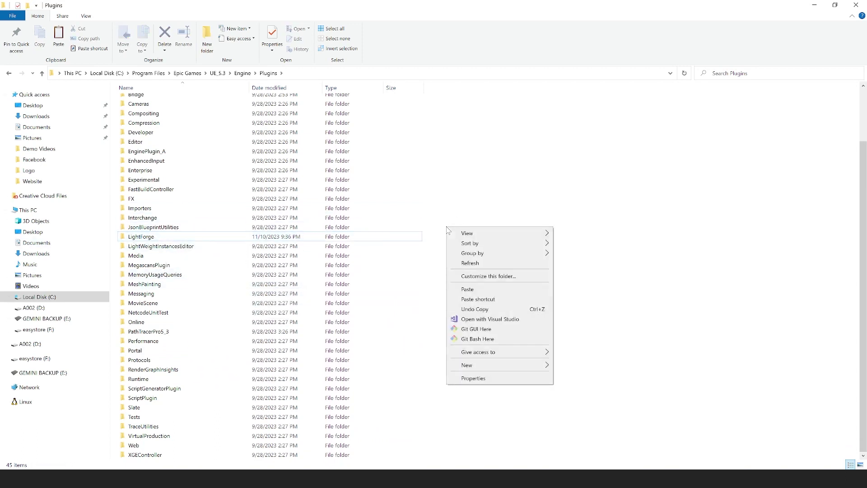
left_click(472, 291)
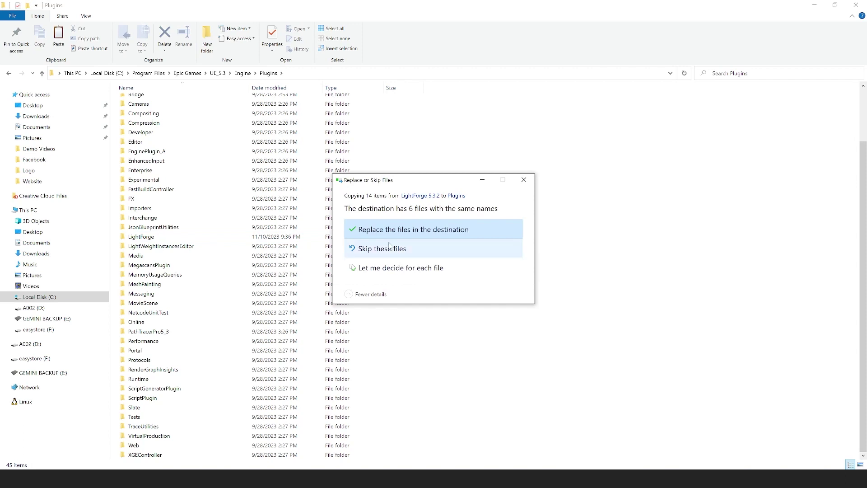
left_click(399, 249)
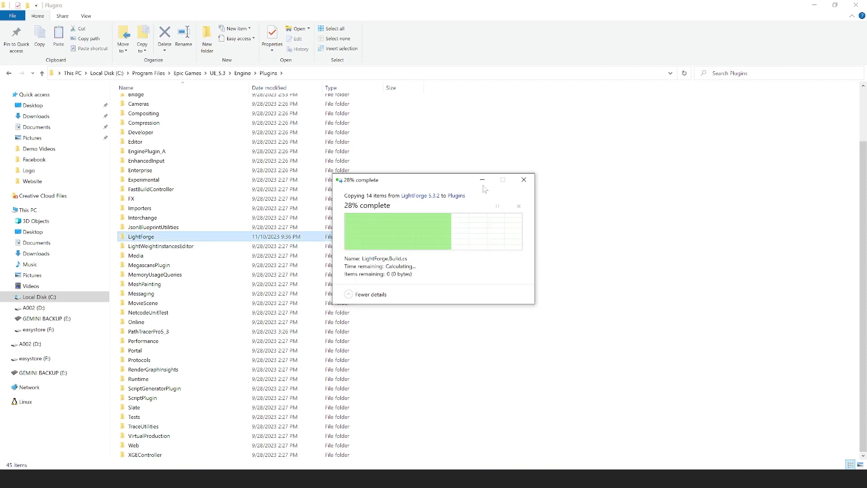
mouse_move(192, 241)
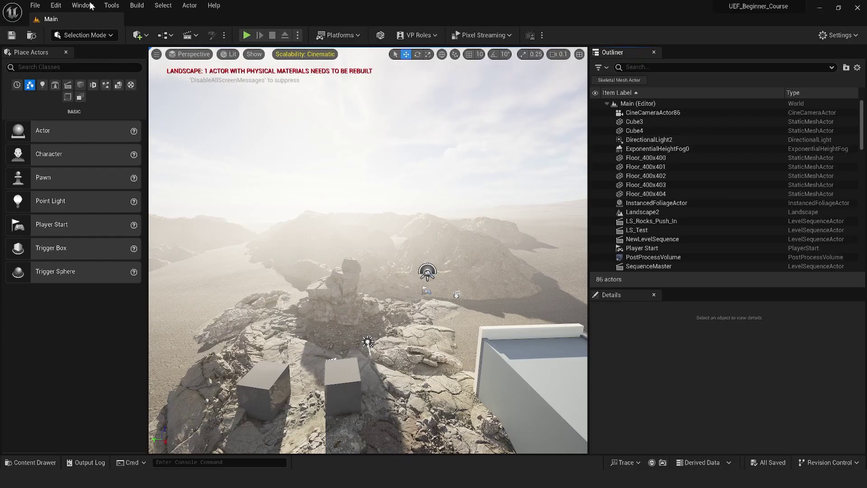
In Unreal Editor, search the plugins for "lightfor" to check whether LightForge is enabled, and close the plugin browser
left_click(56, 5)
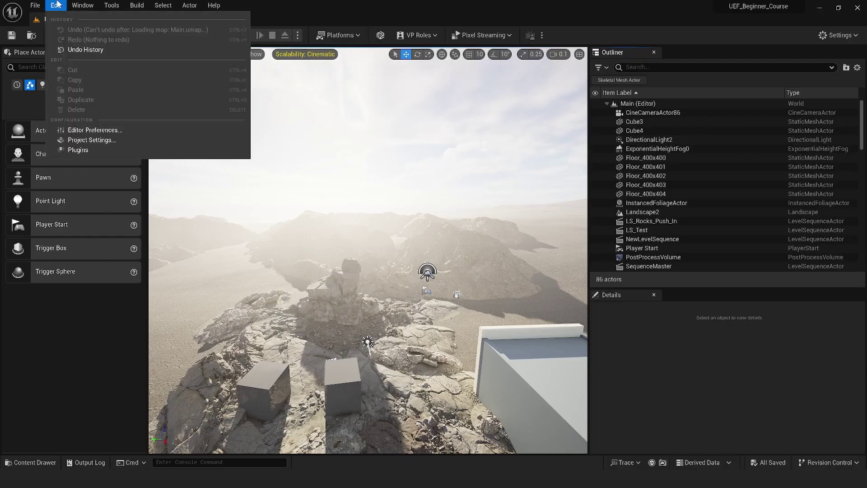
left_click(83, 149)
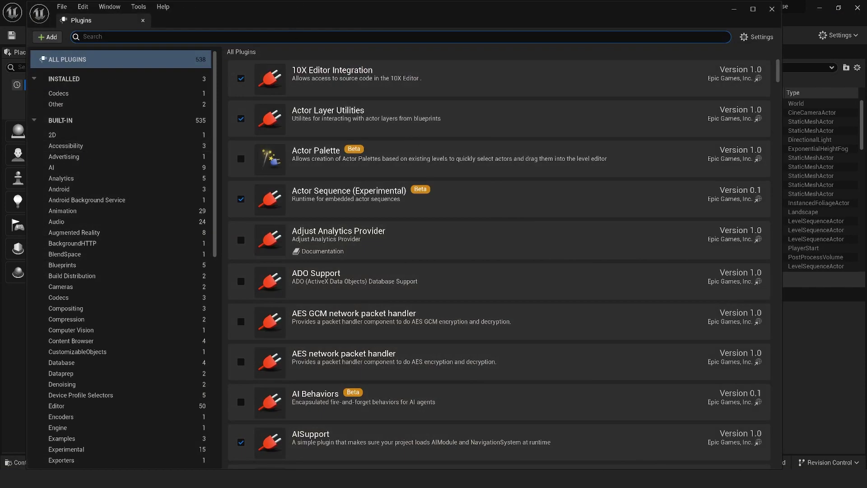
type("lightfor")
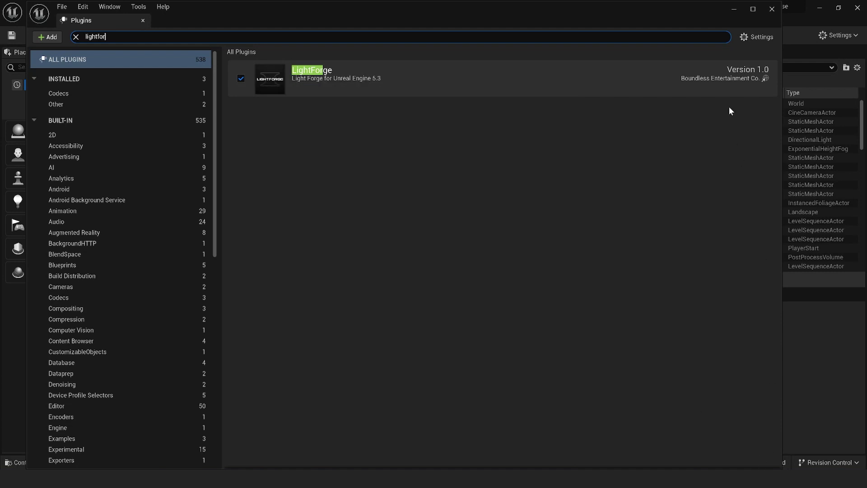
left_click(771, 9)
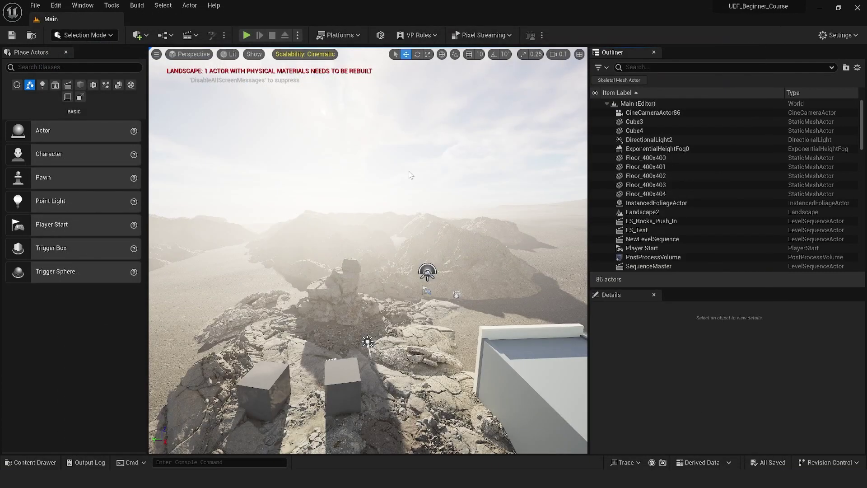
Open the LightForge window, dock it beside the Outliner, and look through its settings
left_click(80, 6)
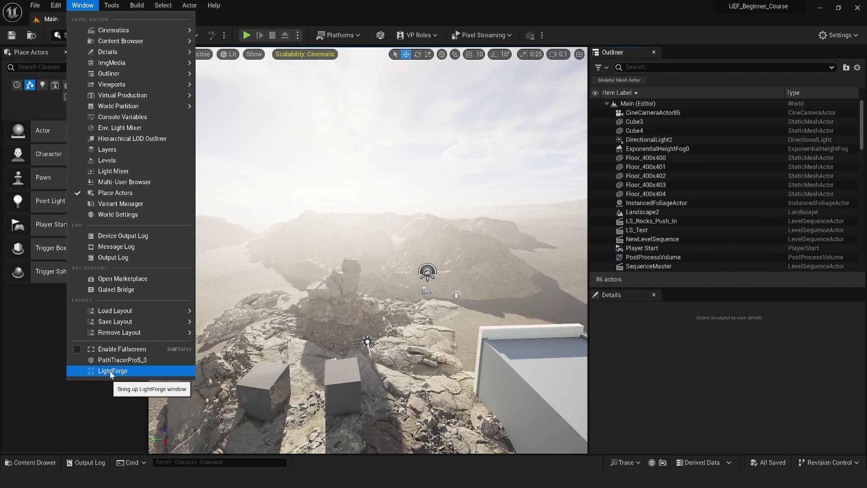
left_click(110, 372)
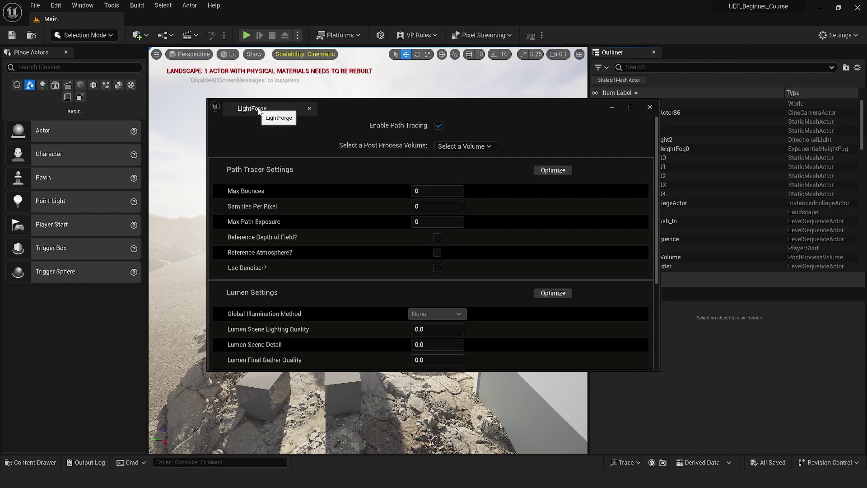
left_click_drag(384, 107, 677, 51)
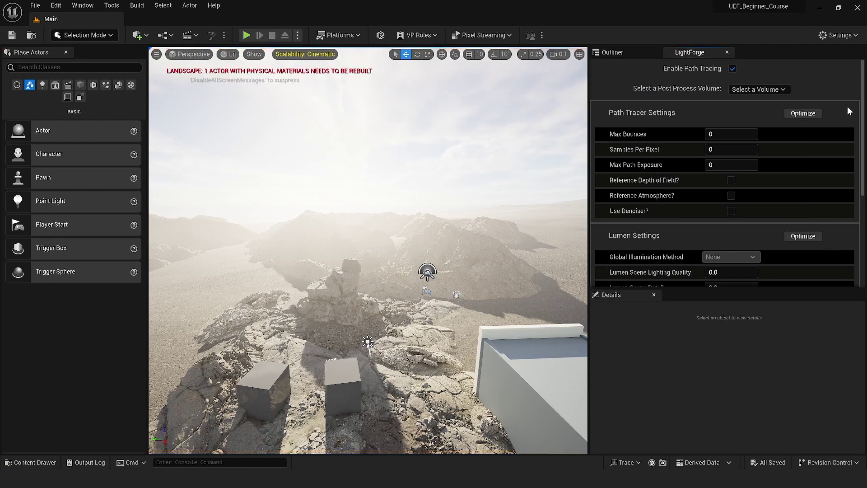
scroll(863, 104, "down", 5)
scroll(818, 113, "up", 5)
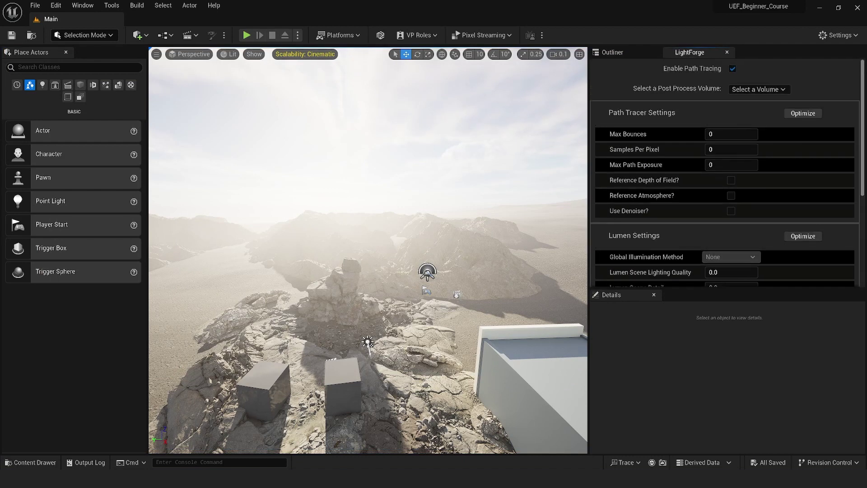
Choose the scene's post process volume in LightForge and optimize its Path Tracer and Lumen settings
left_click(763, 89)
left_click(753, 111)
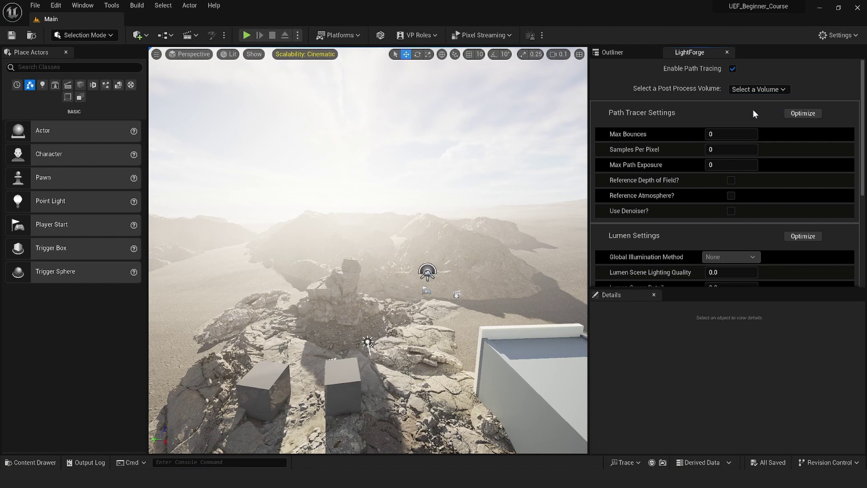
left_click(803, 113)
left_click(802, 236)
Apply the Nanite Mode setting in LightForge's Nanite Mesh Optimization section
scroll(747, 260, "down", 5)
left_click(744, 259)
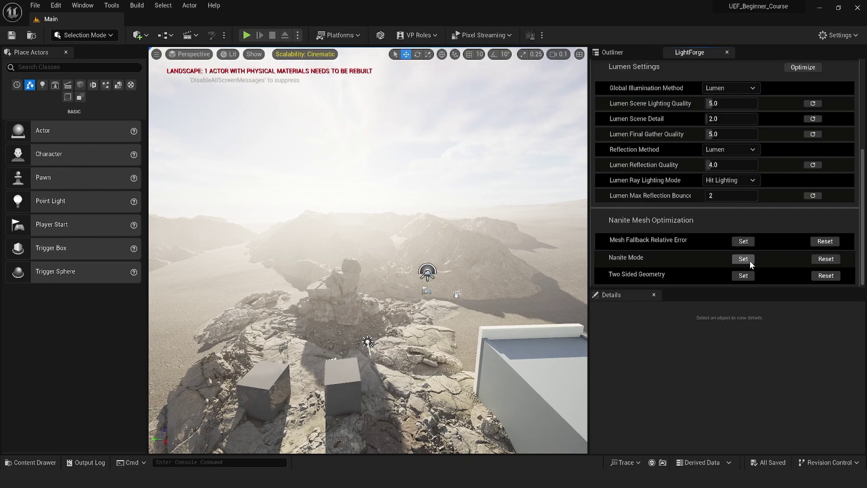
right_click_drag(467, 199, 550, 177)
scroll(657, 150, "up", 1)
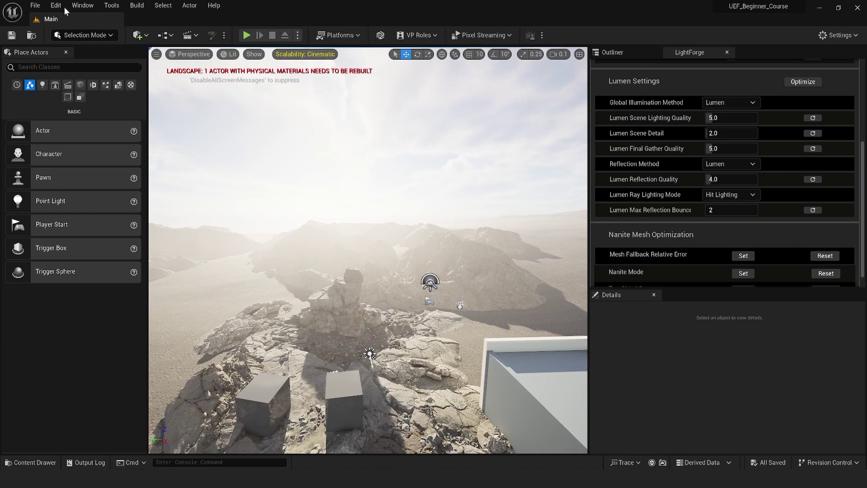
Open the LS_Rocks_Push_In level sequence and send it to the Movie Render Queue
left_click(198, 35)
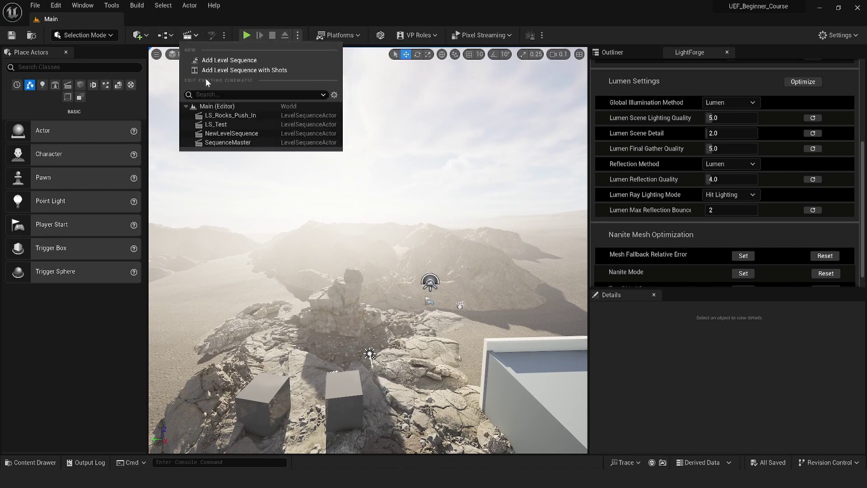
left_click(228, 116)
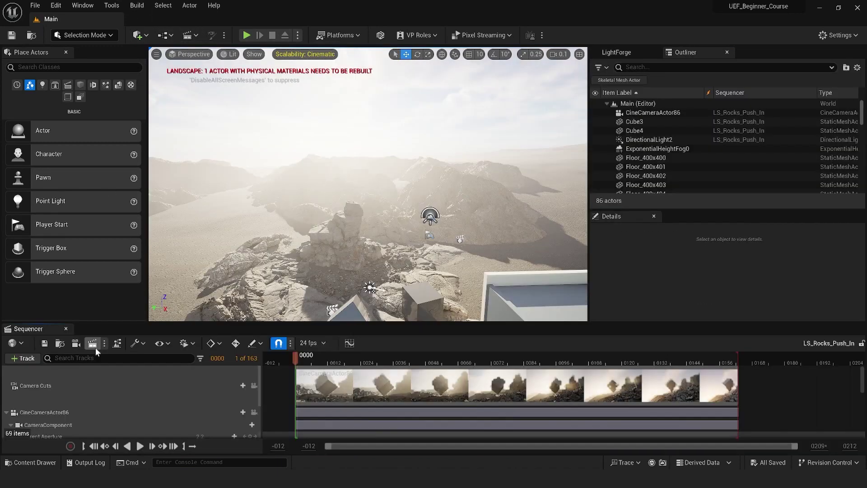
left_click(93, 356)
Browse the render presets for the LS_Rocks_Push_In job and assign the Deferred_NoRenderPass configuration
left_click(305, 380)
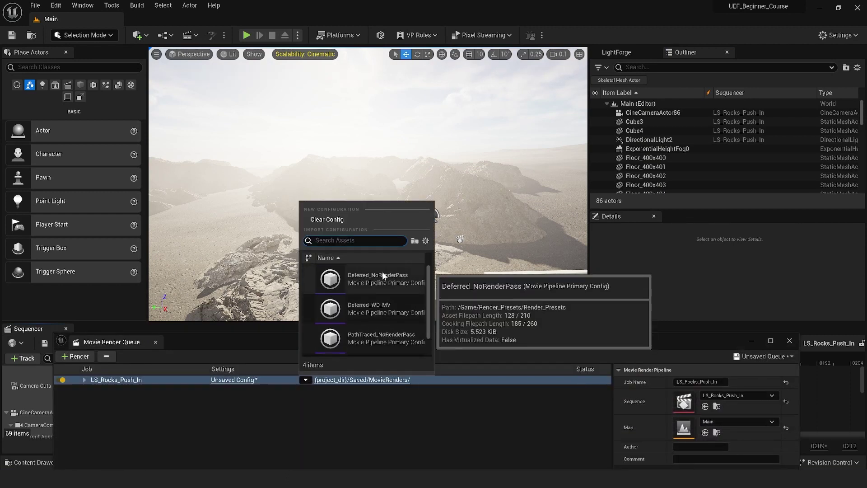
scroll(392, 324, "down", 1)
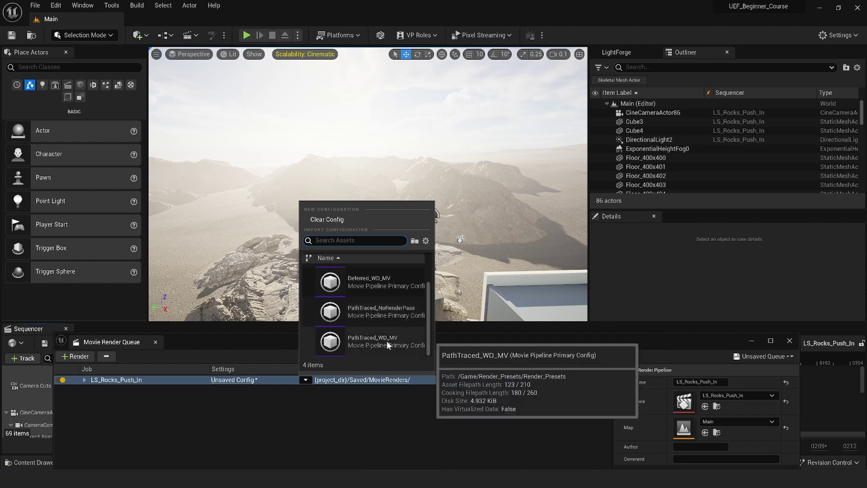
scroll(408, 298, "up", 1)
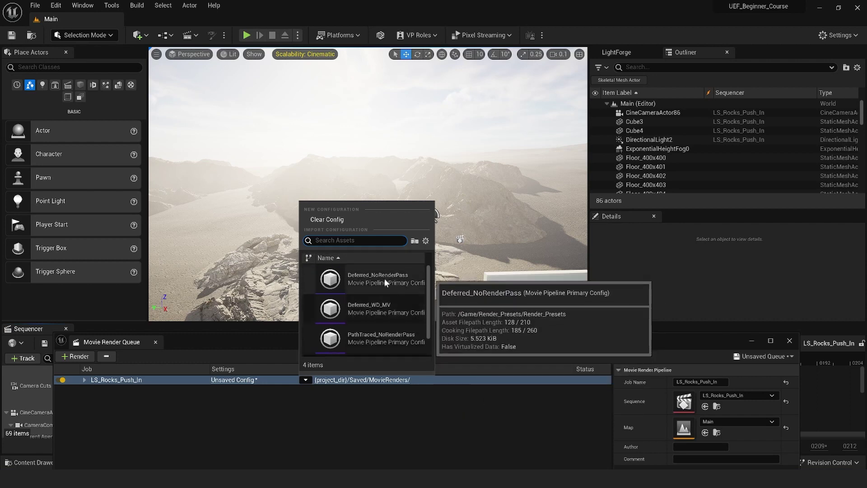
left_click(383, 281)
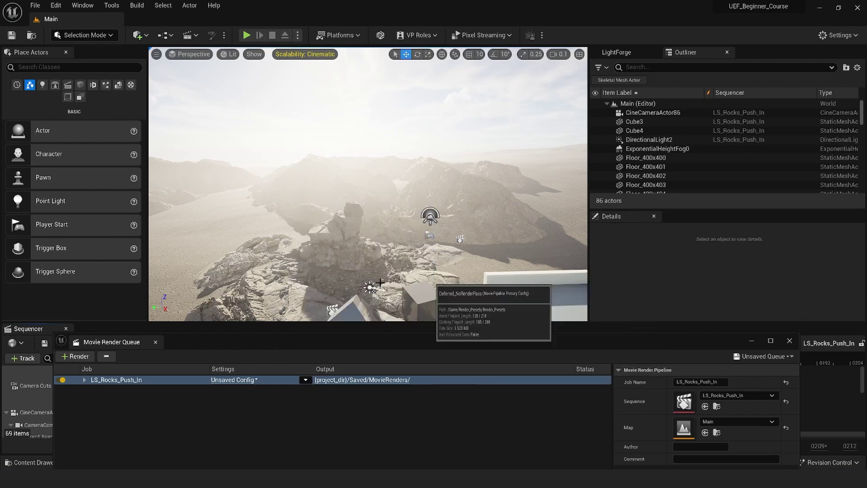
Review the job's Deferred_NoRenderPass render settings, cancel out, and move the Movie Render Queue window clear of the viewport
left_click(257, 380)
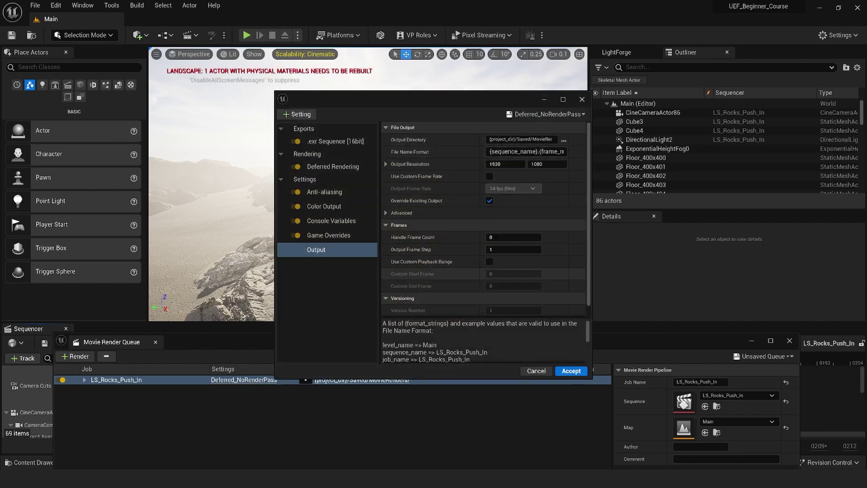
left_click(536, 370)
left_click_drag(559, 347, 582, 369)
right_click_drag(370, 204, 352, 202)
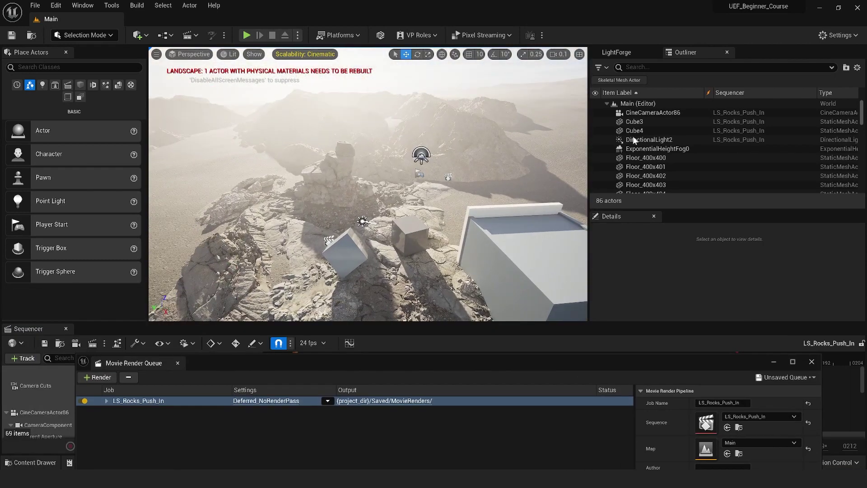